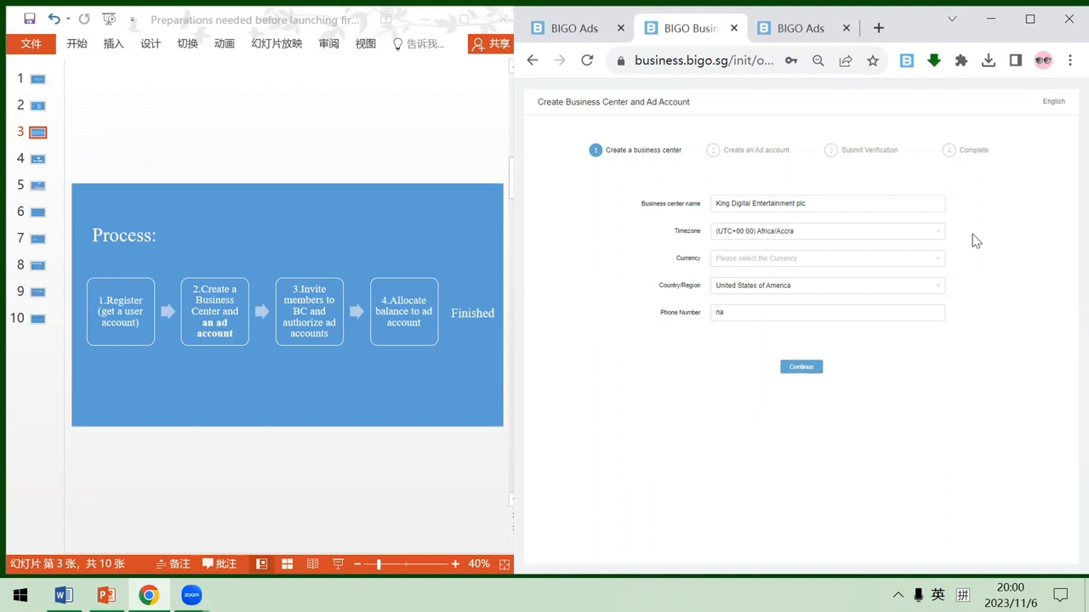
# - Set the business center's currency to USD (United States dollar) and continue to creating the ad account
pyautogui.click(810, 257)
pyautogui.click(790, 278)
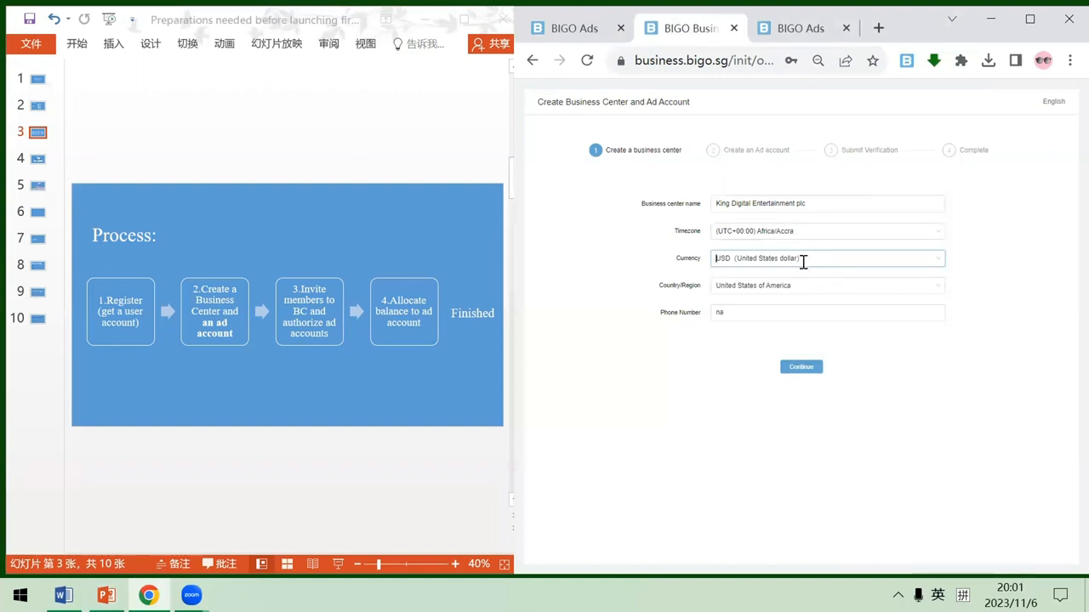
pyautogui.click(797, 370)
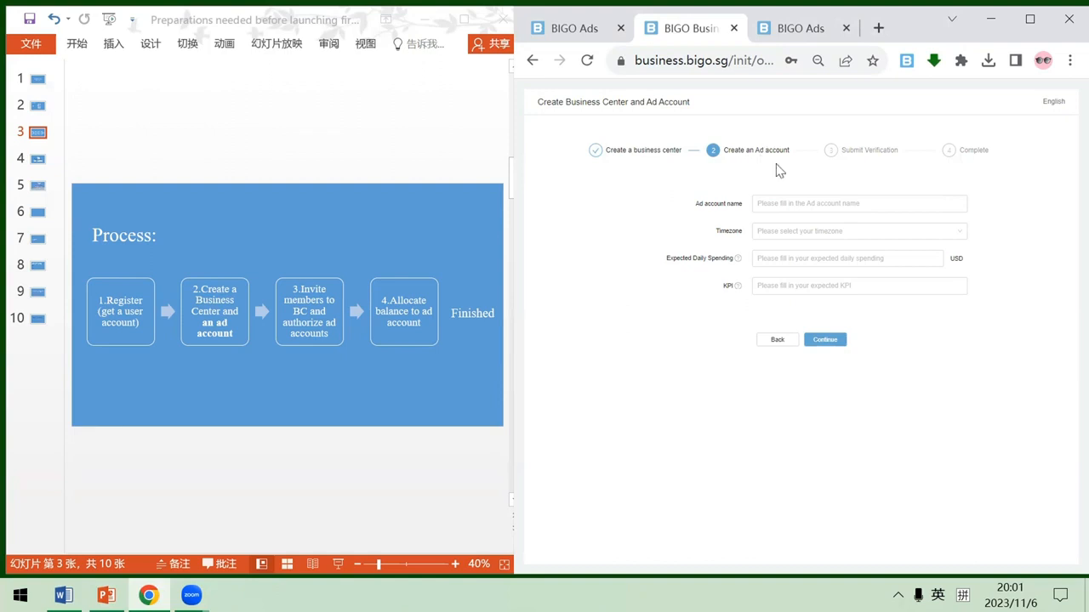
# - Name the ad account Candy crush soda saga_02, with timezone Atlantic/Canary, expected daily spending 500 USD and KPI "cpi$1, cpr$3", and continue
pyautogui.click(816, 201)
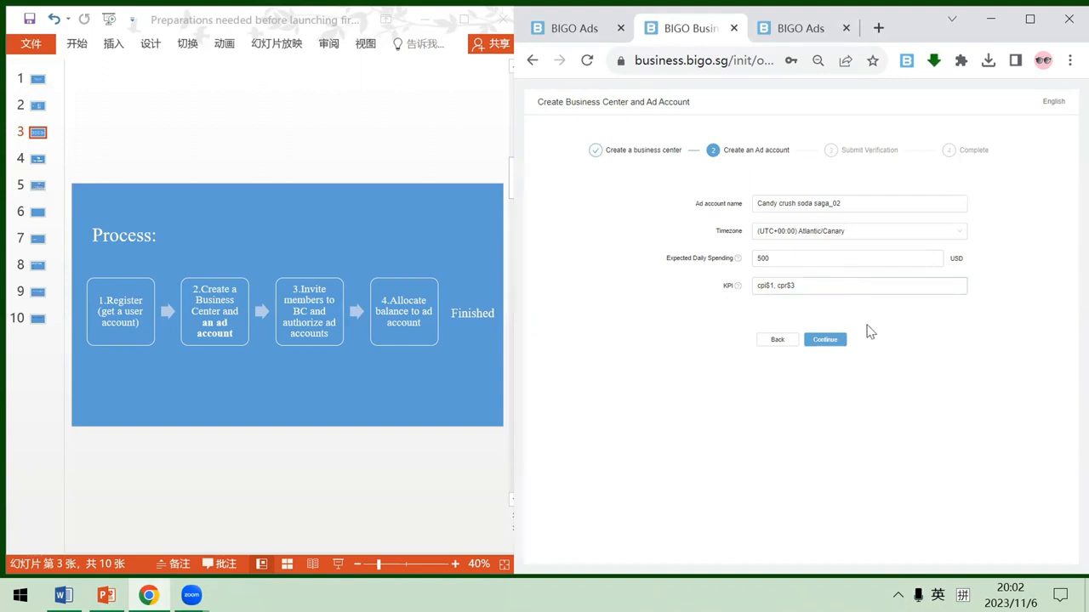
pyautogui.click(843, 342)
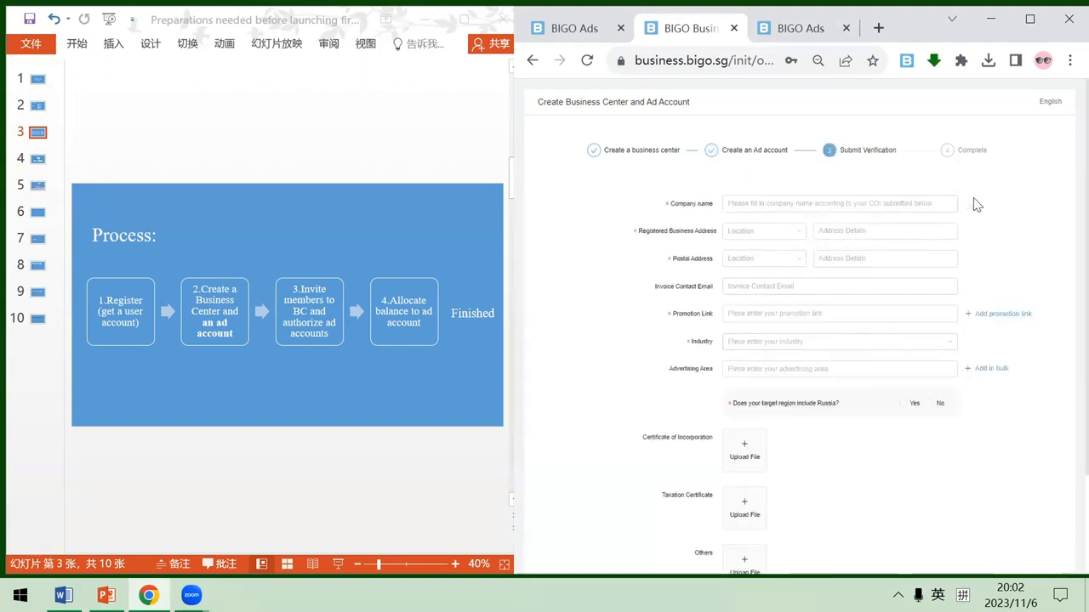
# - Complete the verification form: King Digital Entertainment plc, United States addresses "n/a", Google Play promotion link, Game industry, United States advertising area, no Russia, incorporation certificate PDF
pyautogui.hotkey('ctrl', '-')
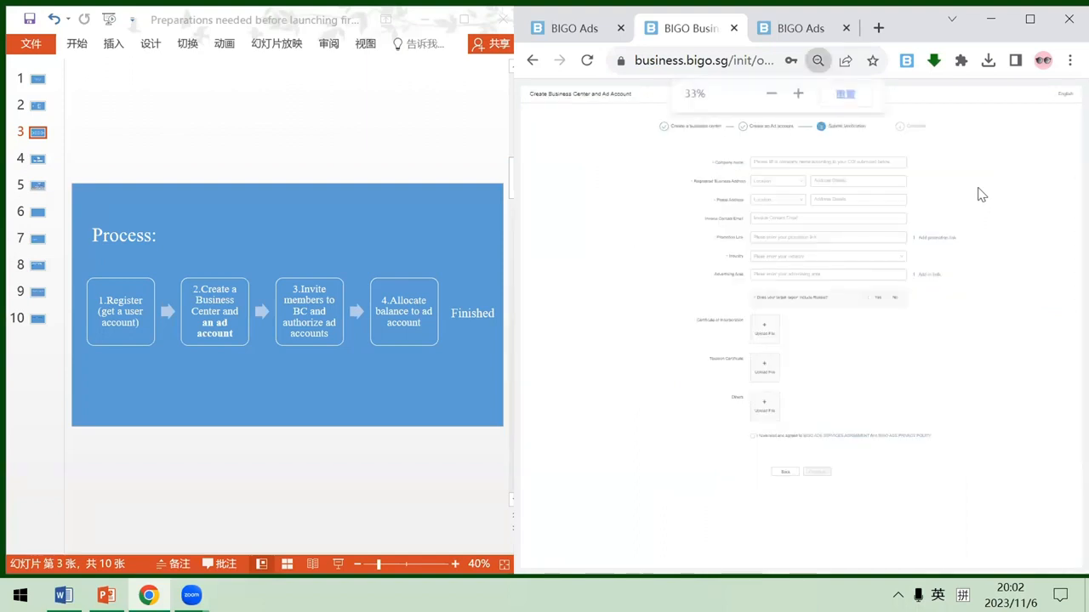
pyautogui.hotkey('ctrl', '+')
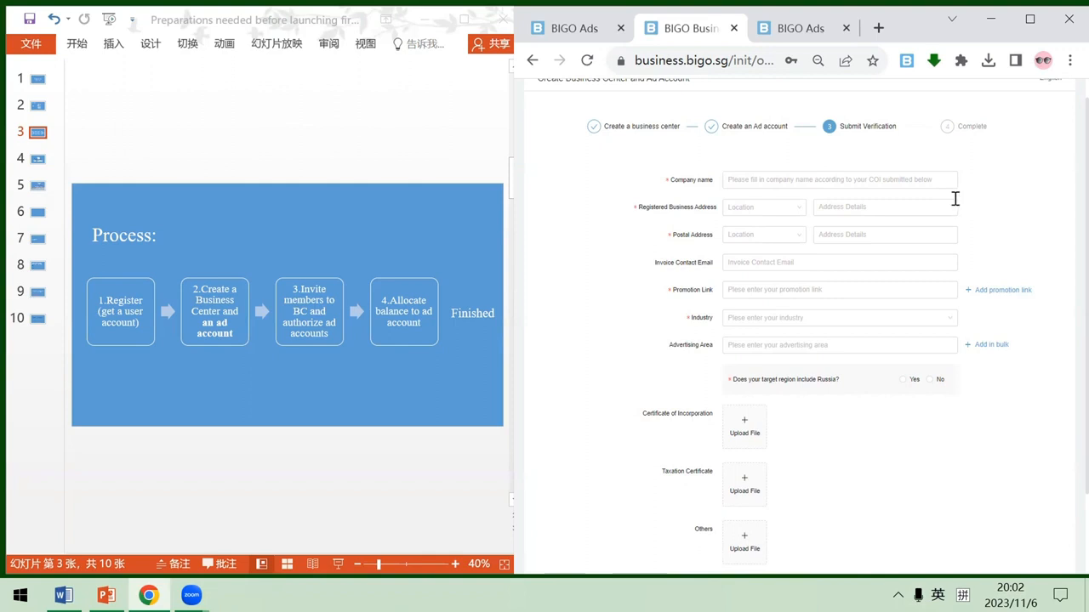
pyautogui.scroll(-1, 957, 199)
pyautogui.scroll(-1, 1000, 192)
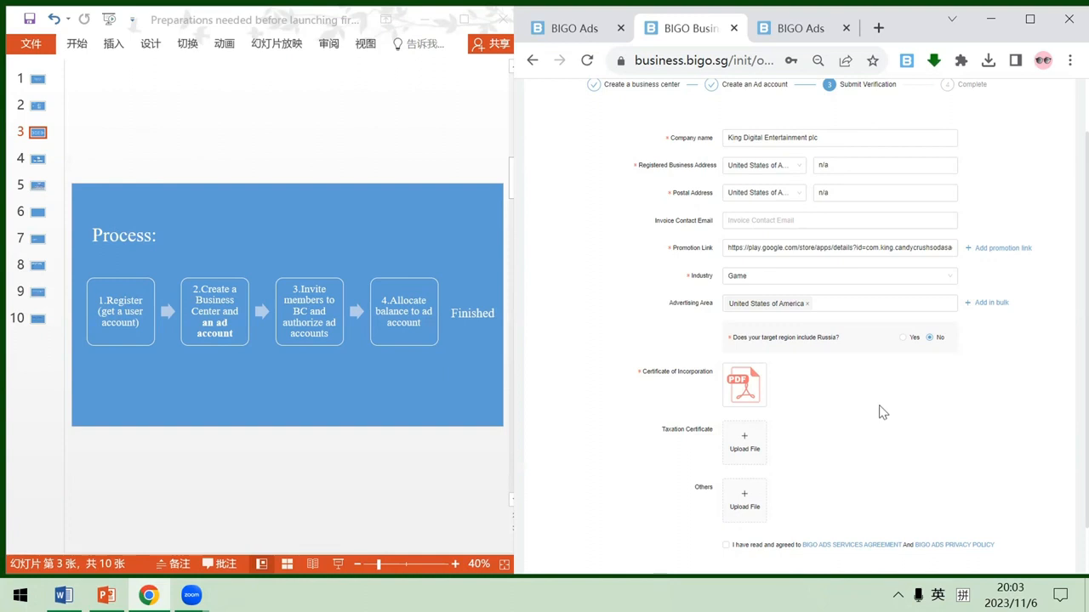
pyautogui.scroll(-2, 882, 413)
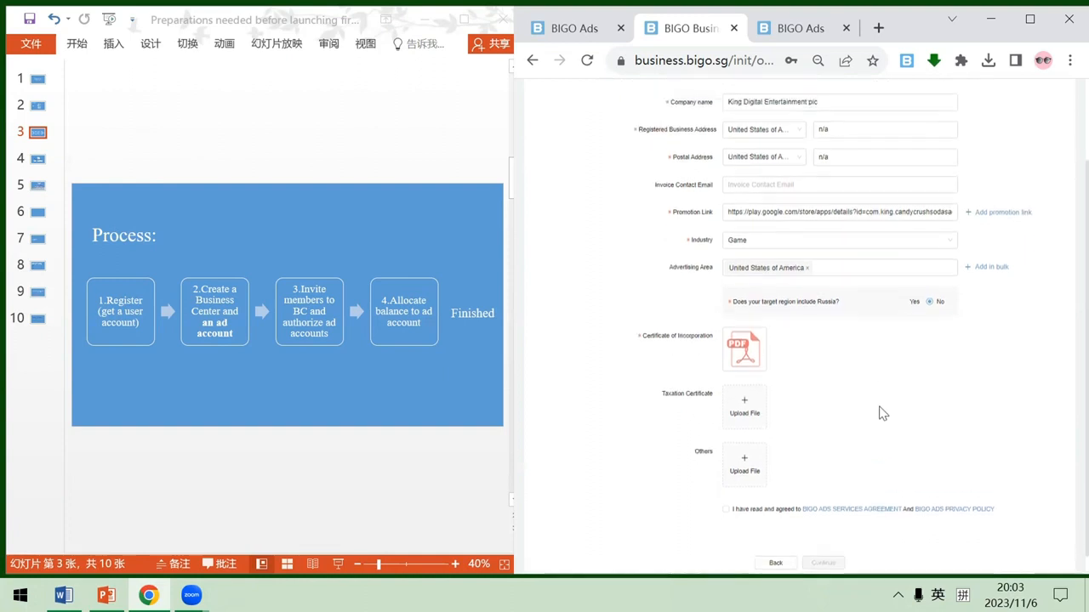
pyautogui.scroll(3, 882, 412)
pyautogui.scroll(-1, 882, 412)
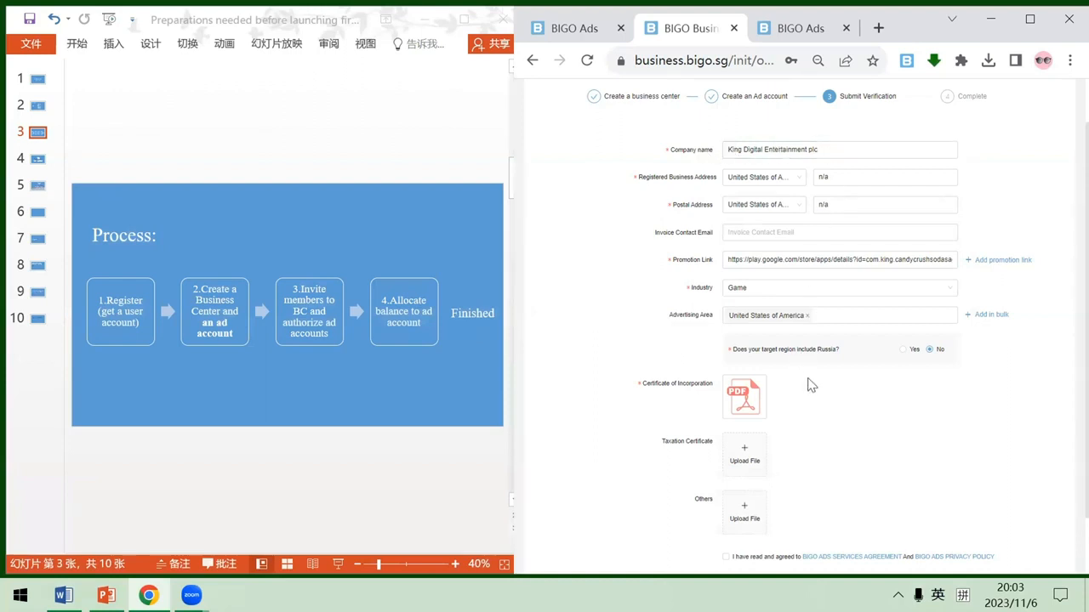
pyautogui.moveTo(753, 398)
pyautogui.scroll(-2, 831, 410)
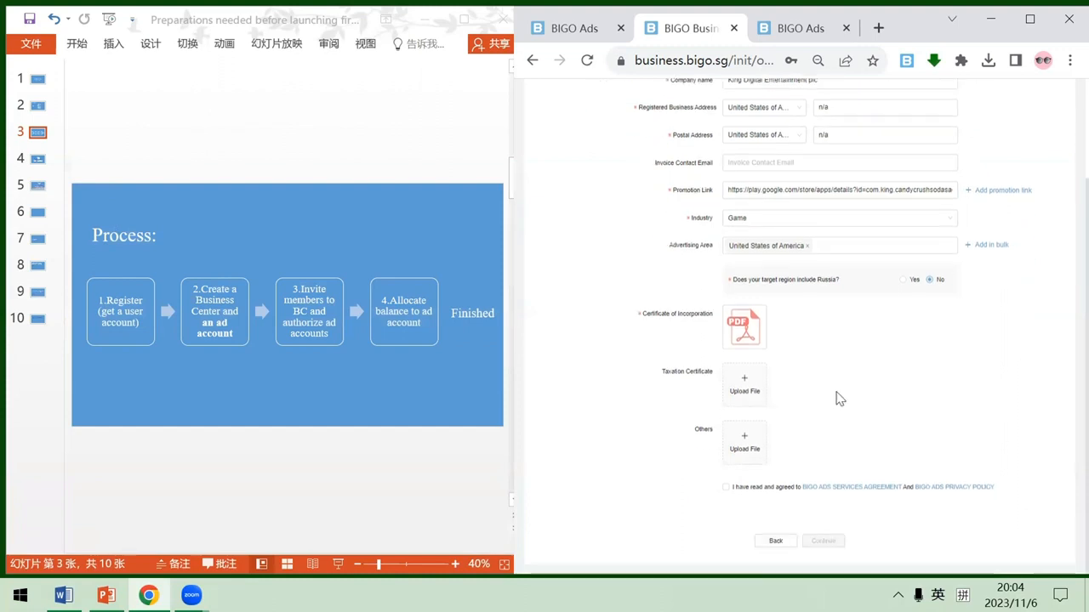
# - Agree to the BIGO Ads services agreement and privacy policy, submit the verification and return to the business center home
pyautogui.click(725, 490)
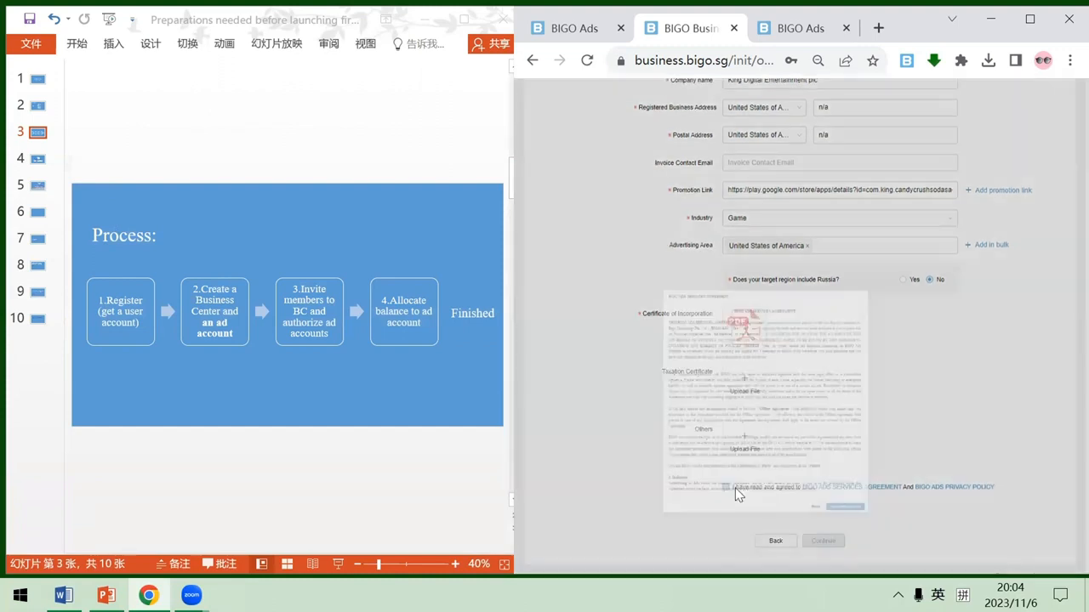
pyautogui.click(969, 524)
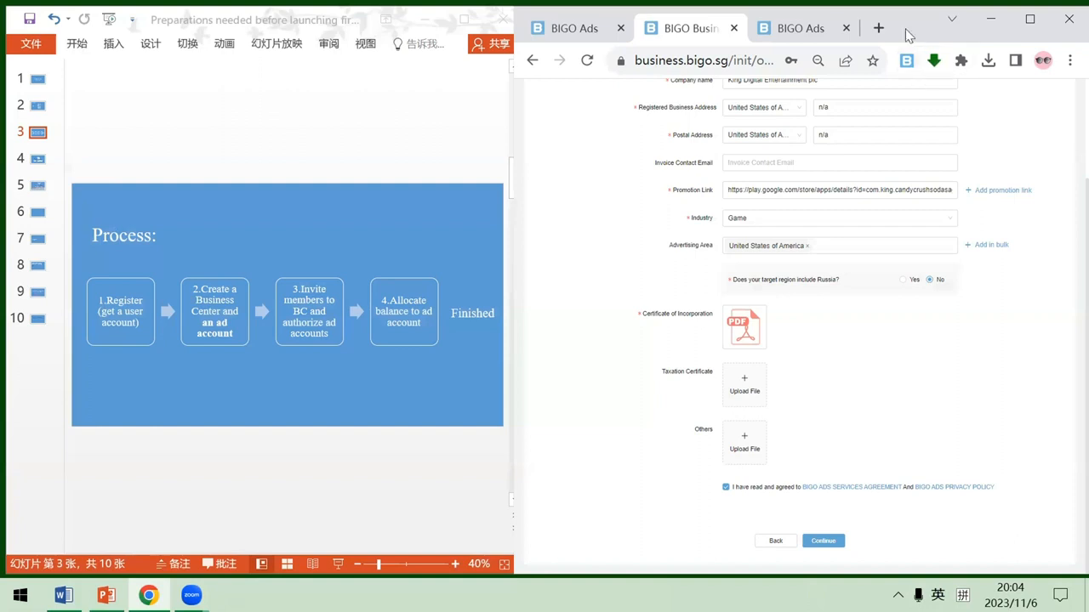
pyautogui.moveTo(902, 20); pyautogui.dragTo(896, 16)
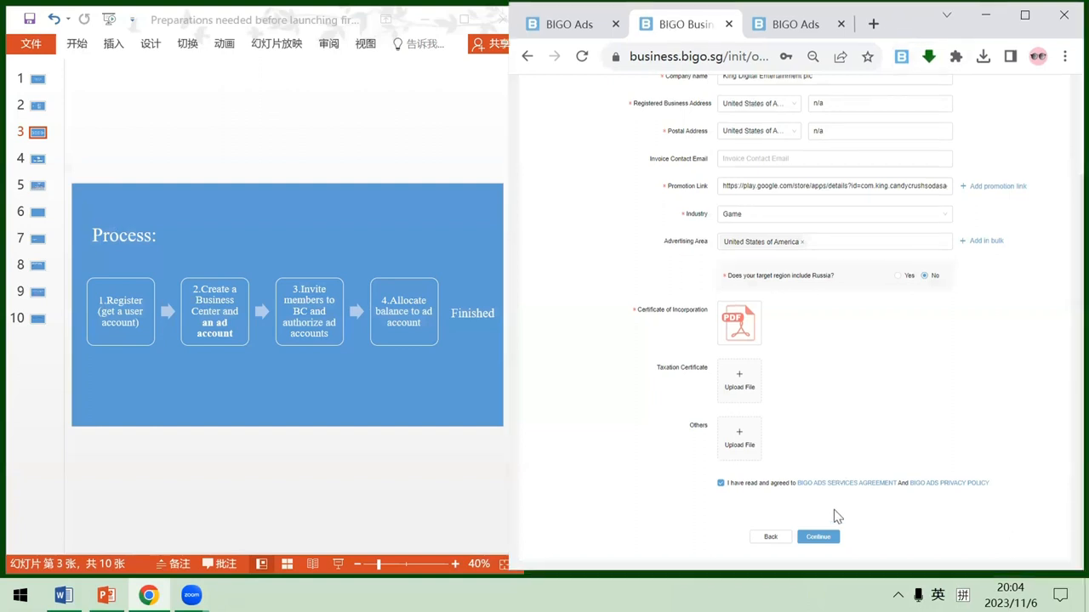
pyautogui.click(826, 536)
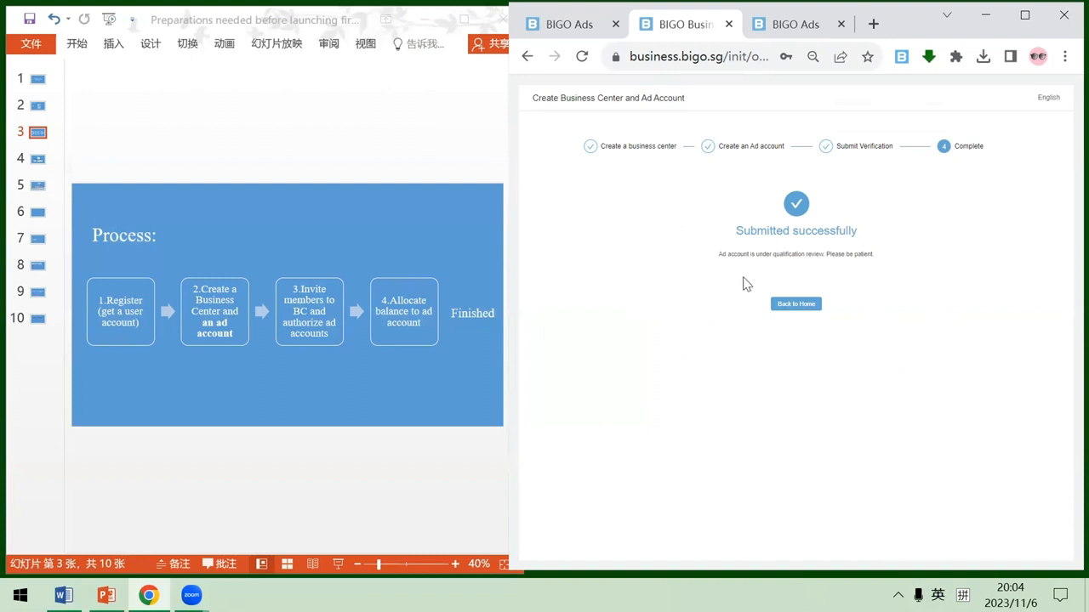
pyautogui.click(802, 306)
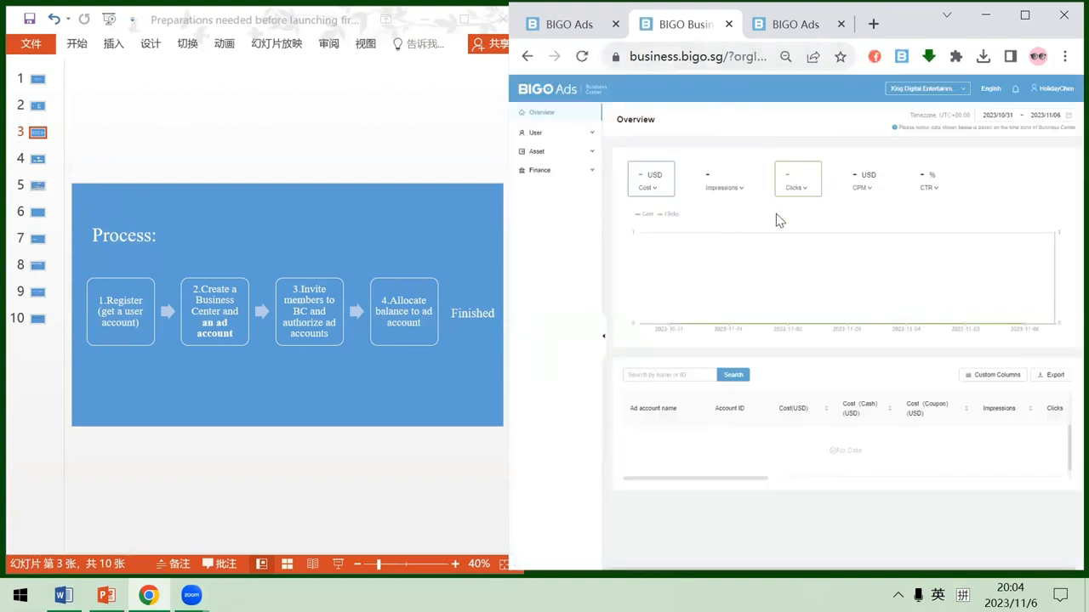
# - Try to invite a member to the business center with the Admin role, entering the invitee's email address
pyautogui.click(570, 136)
pyautogui.click(576, 156)
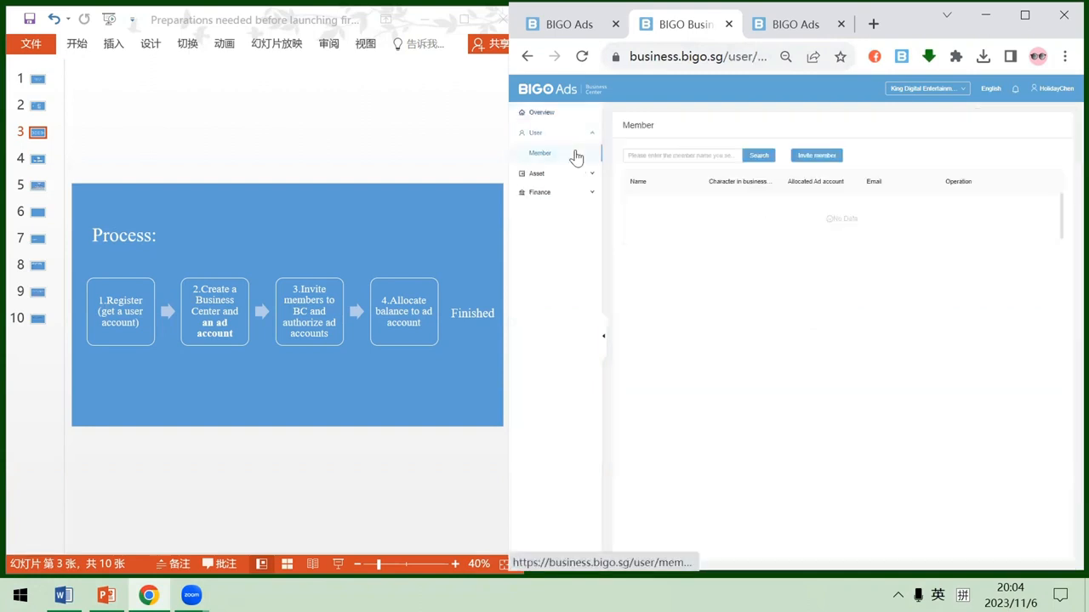
pyautogui.click(806, 158)
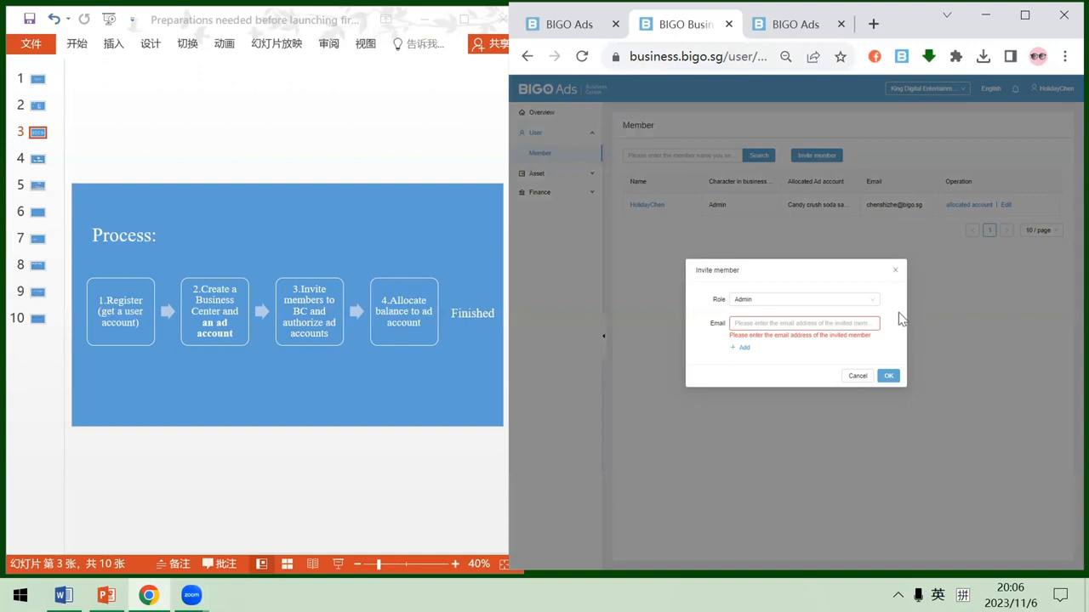
pyautogui.hotkey('ctrl', 'v')
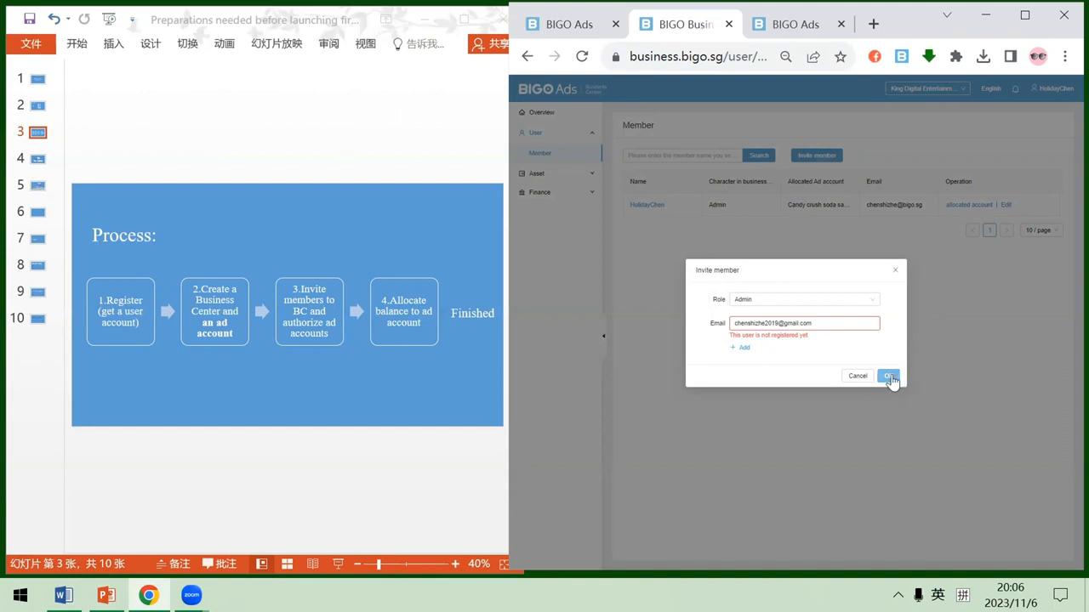
pyautogui.click(858, 376)
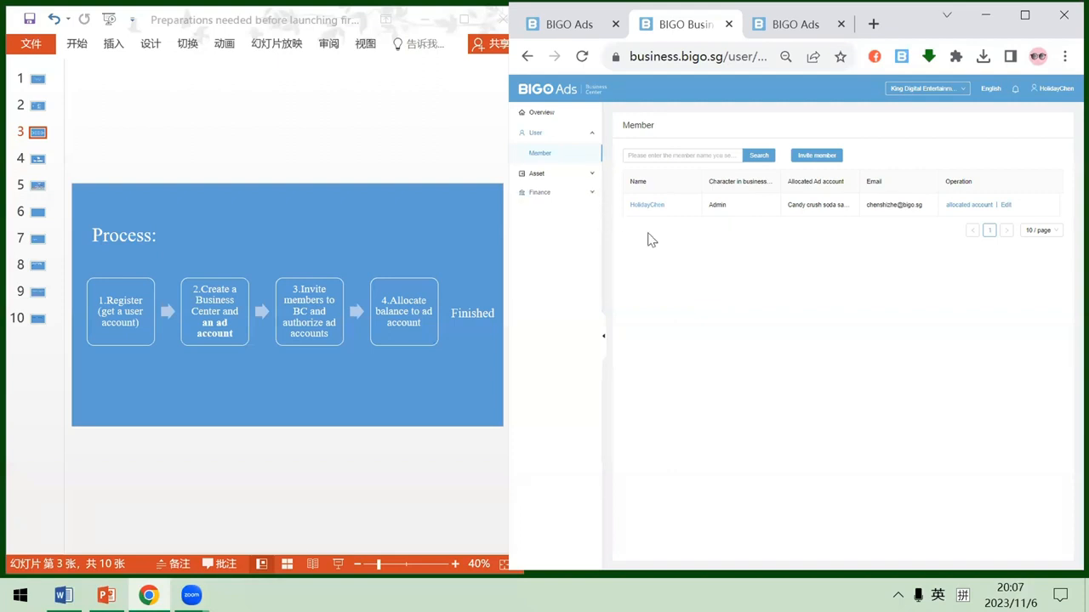
# - Open the business center's balance allocation page and widen the Name column to show the full ad account name
pyautogui.click(581, 198)
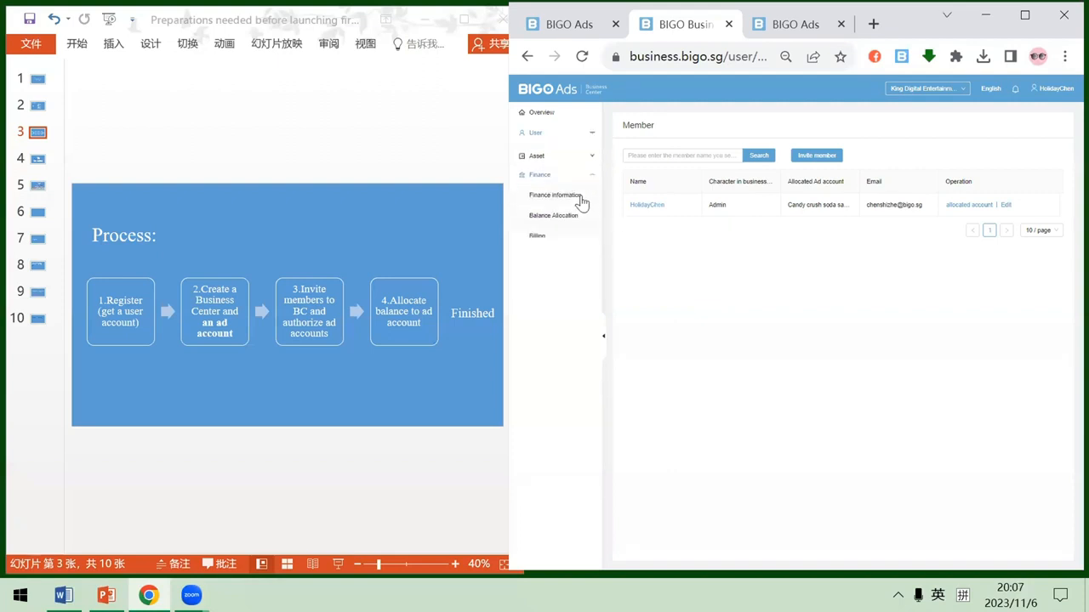
pyautogui.click(565, 211)
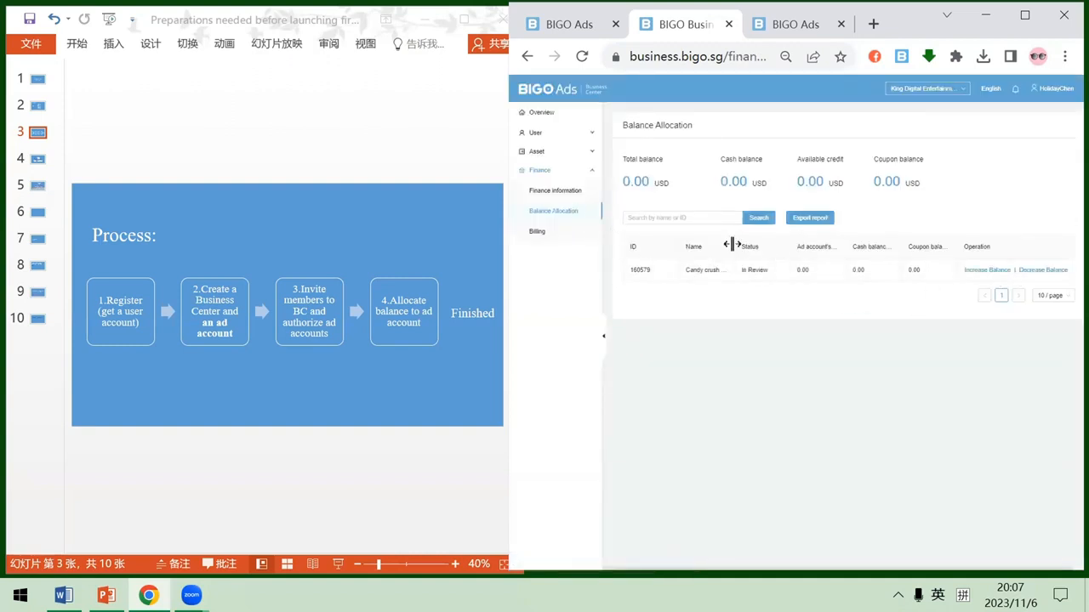
pyautogui.moveTo(732, 247); pyautogui.dragTo(772, 254)
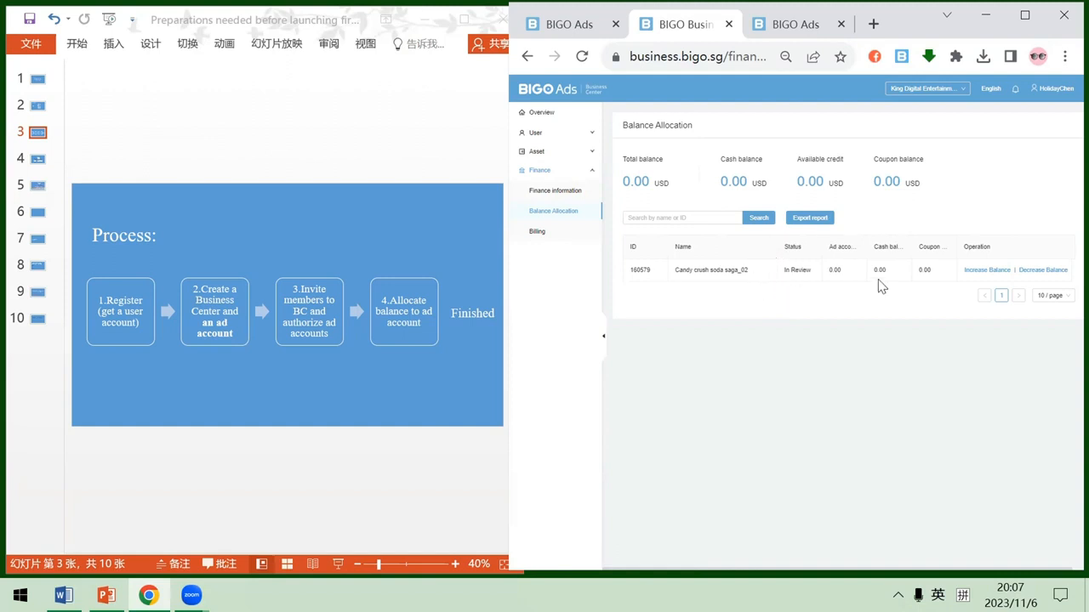
# - Try to increase the cash balance of the ad account Candy crush soda saga_02 by 500 USD
pyautogui.click(987, 271)
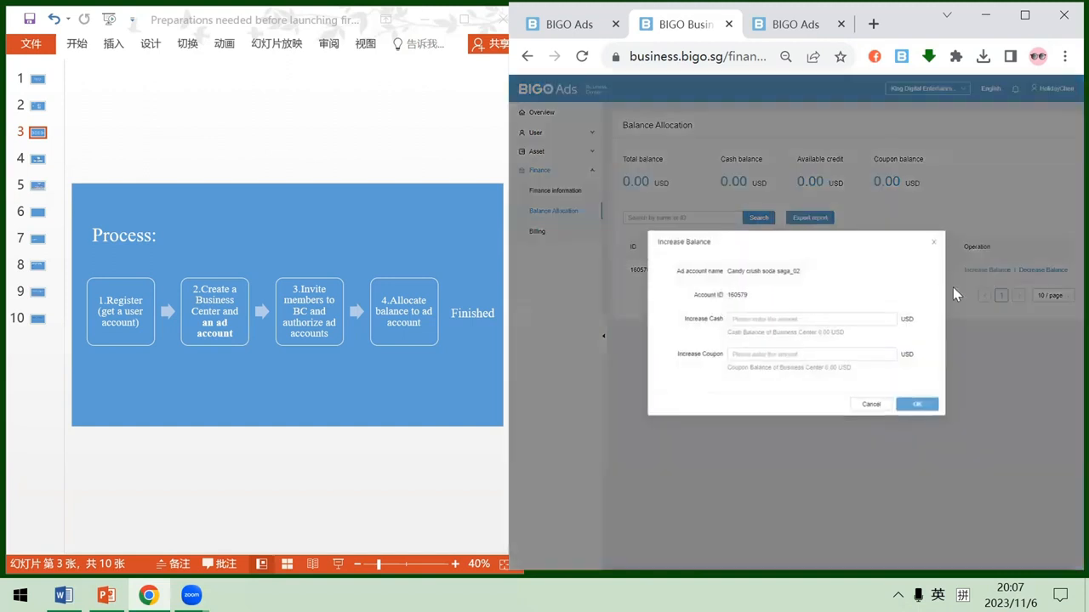
pyautogui.click(843, 319)
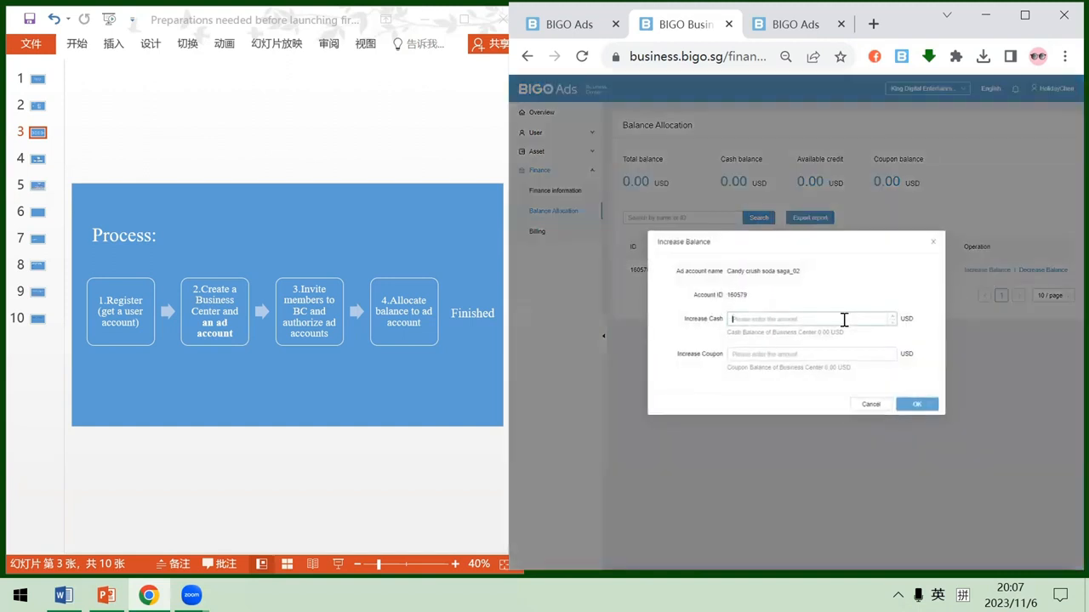
pyautogui.write('500')
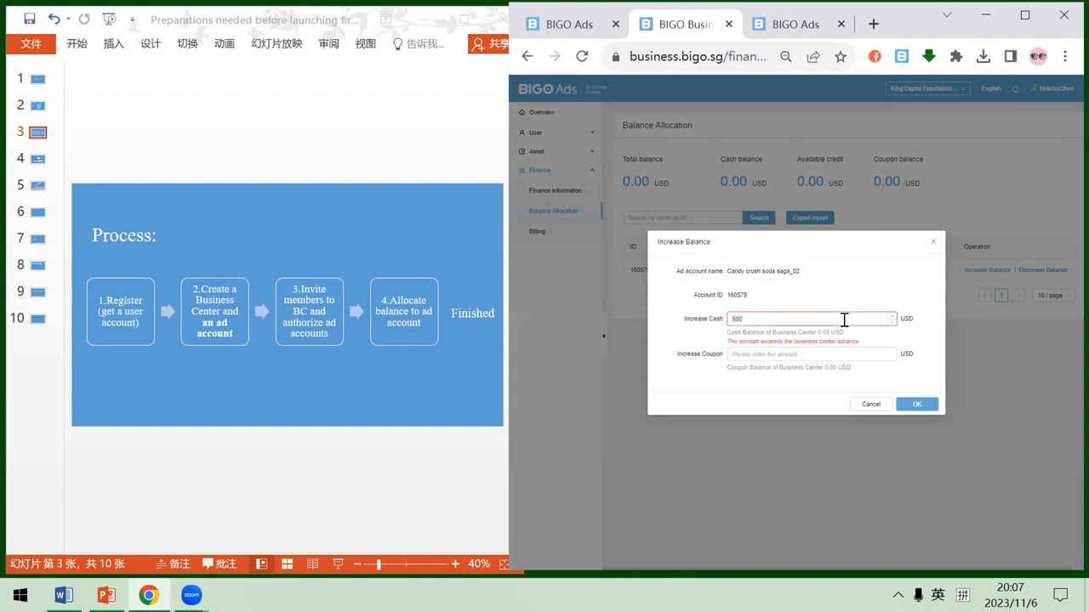
pyautogui.click(871, 286)
pyautogui.click(932, 244)
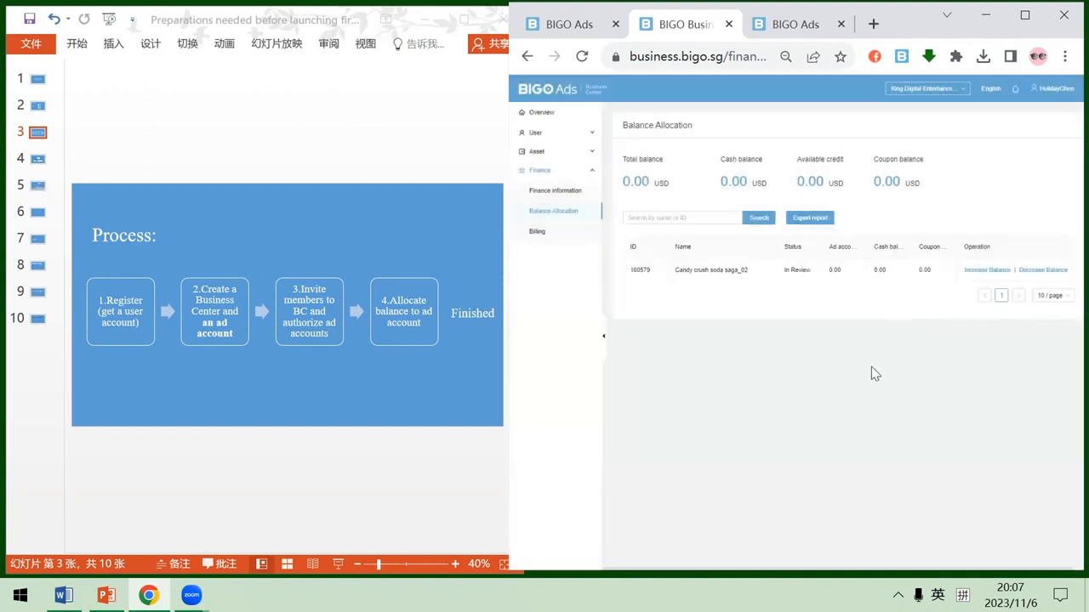
# - Return to the business center overview, then switch to PowerPoint and examine the account structures on slides 4 and 5
pyautogui.click(565, 113)
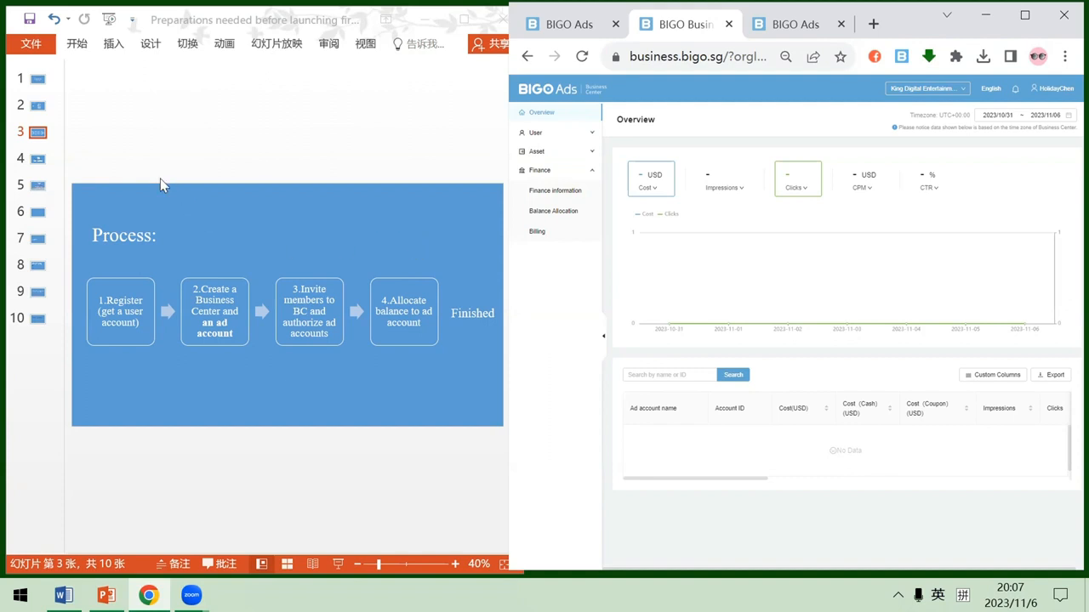
pyautogui.click(33, 159)
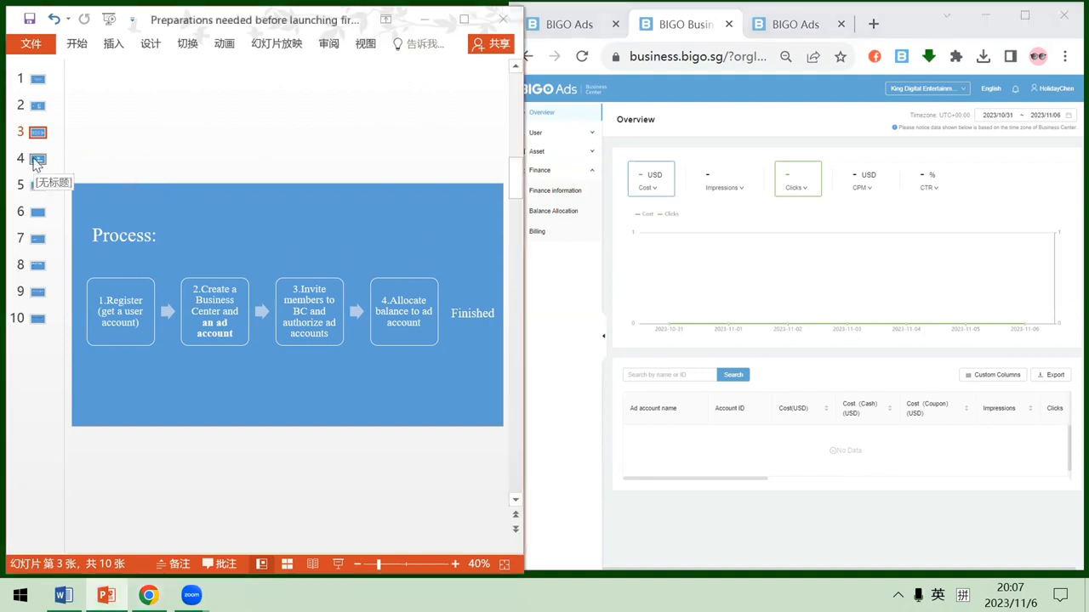
pyautogui.click(33, 159)
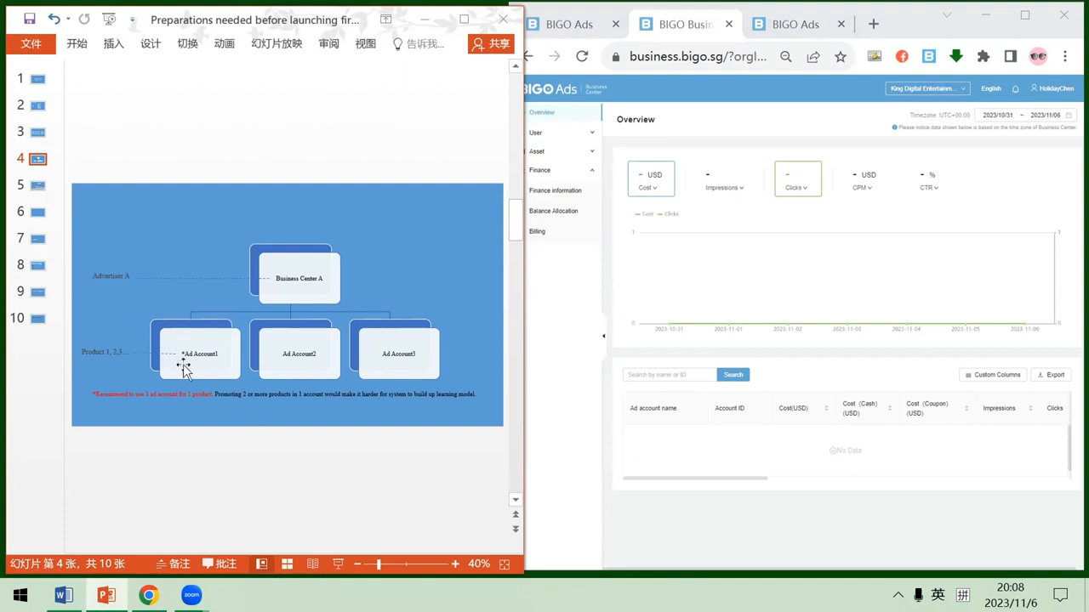
pyautogui.click(38, 185)
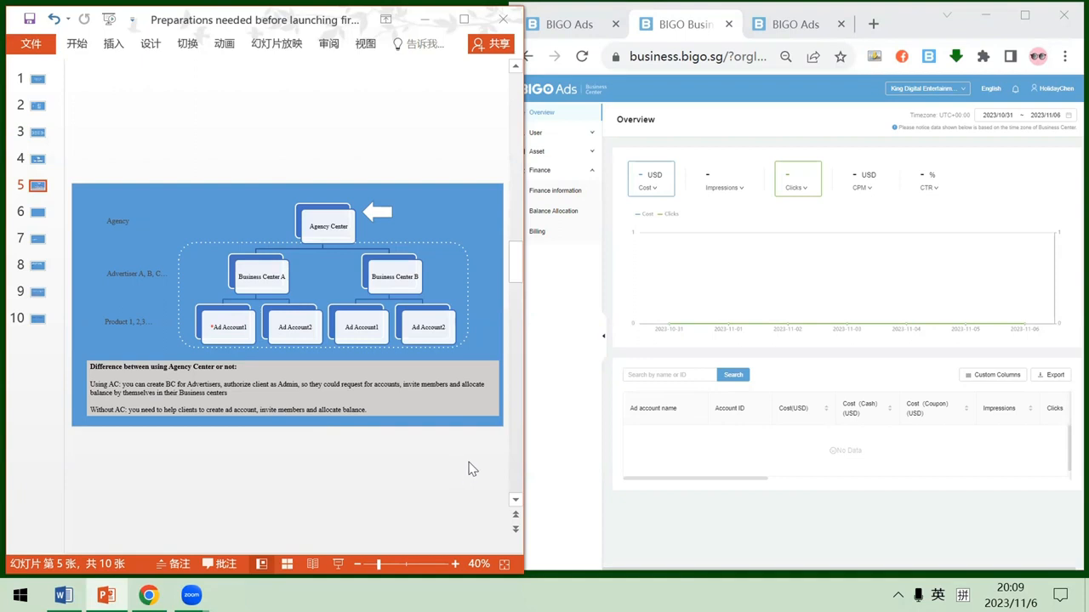
pyautogui.click(608, 510)
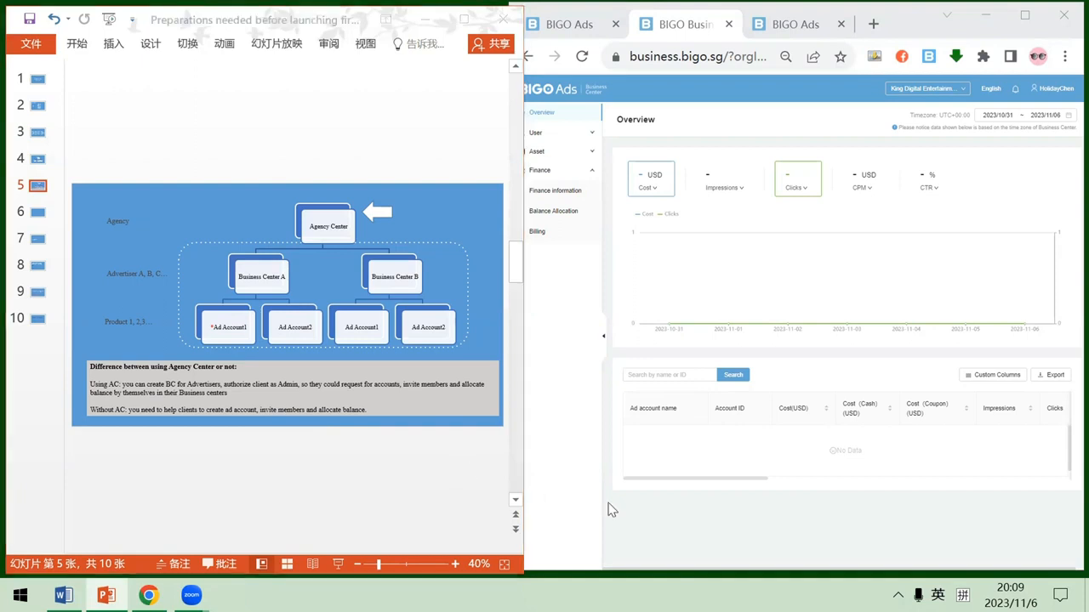